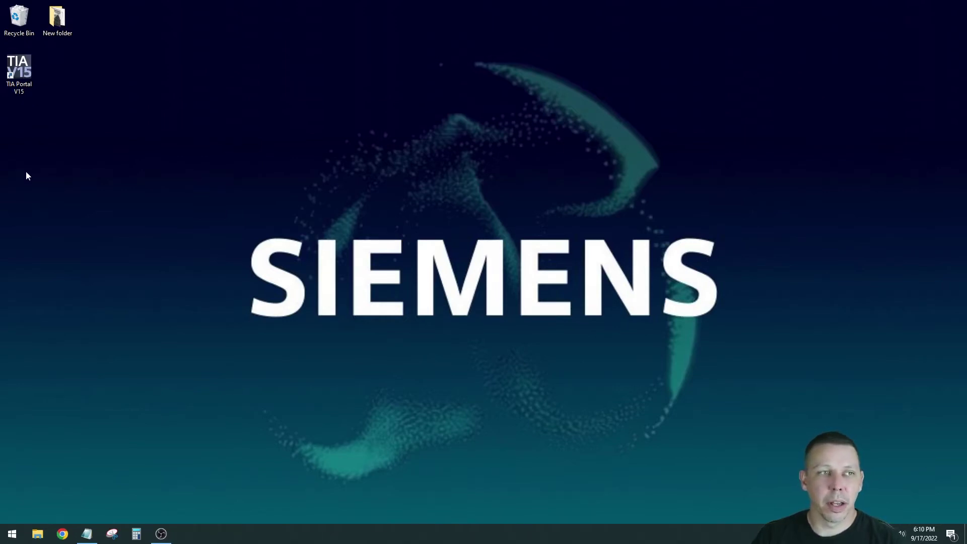
# - Launch TIA Portal V15 and try creating a project named Video1, dismissing the duplicate-name warning
pyautogui.doubleClick(26, 73)
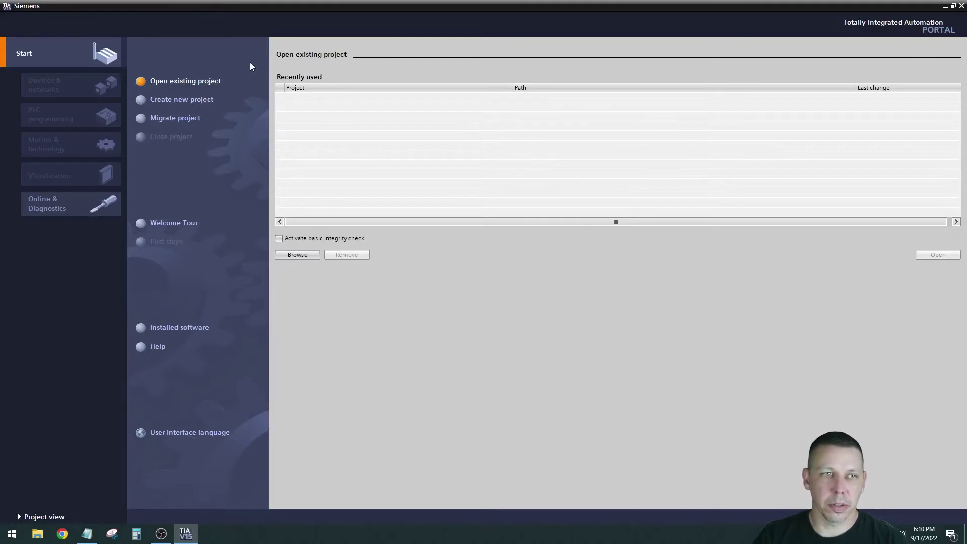
pyautogui.click(197, 99)
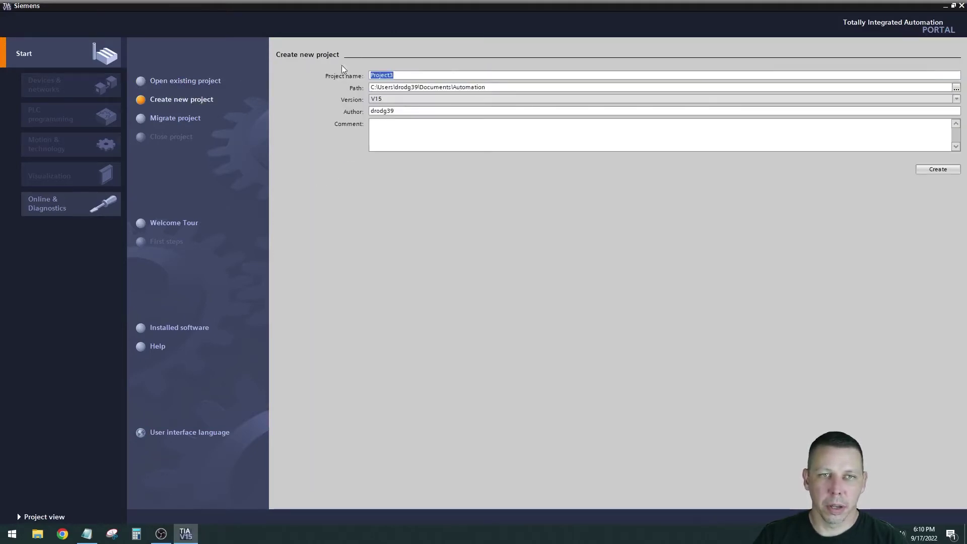
pyautogui.write('Vid')
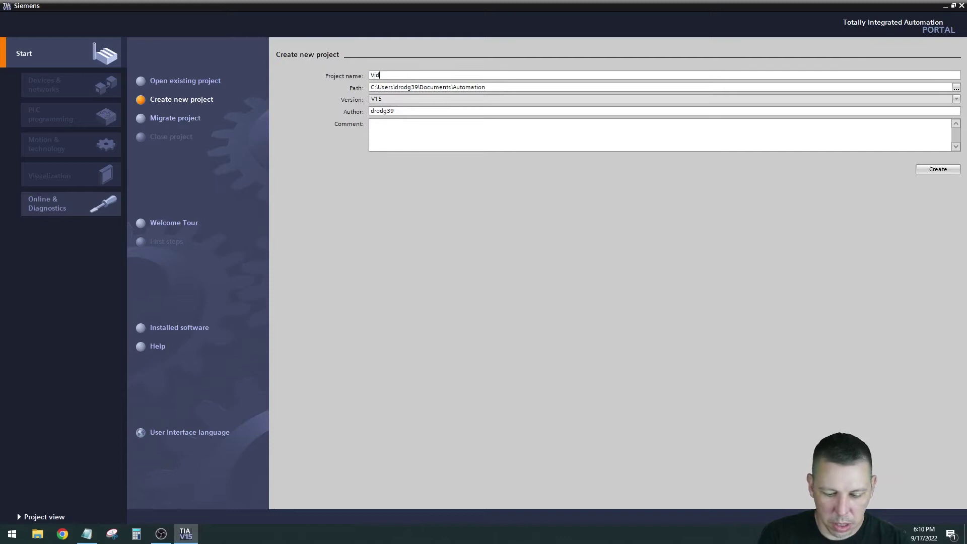
pyautogui.write('eo1')
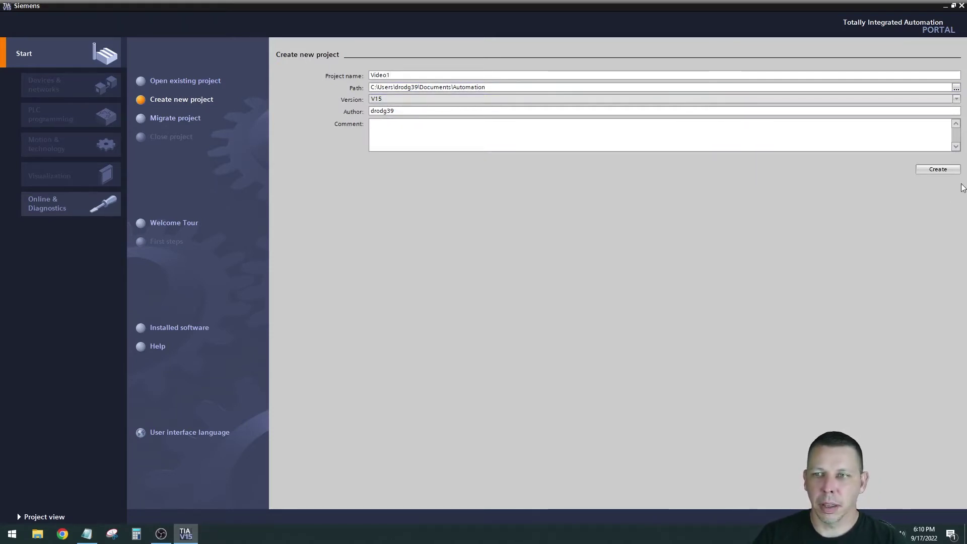
pyautogui.click(938, 171)
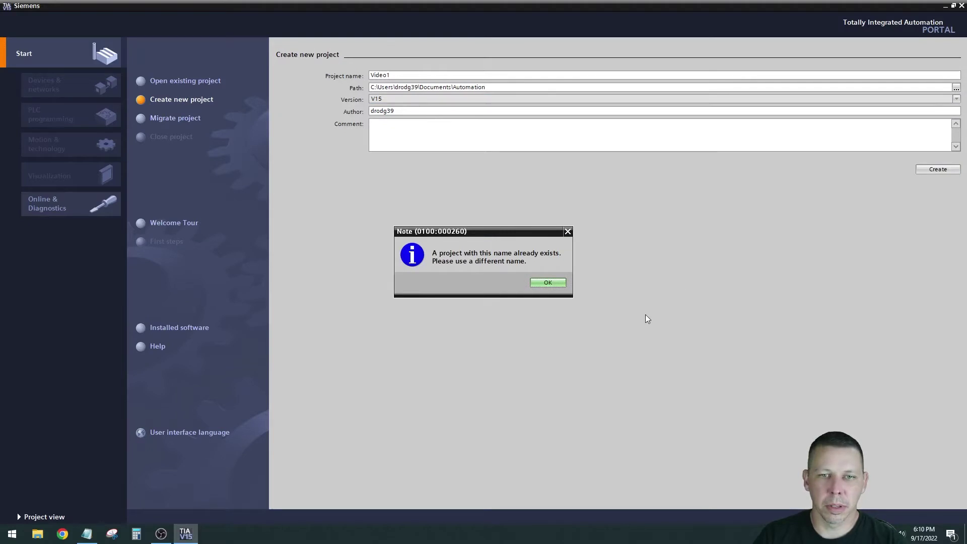
pyautogui.click(548, 282)
# - Change the project name to Video_1 and create the project
pyautogui.click(388, 75)
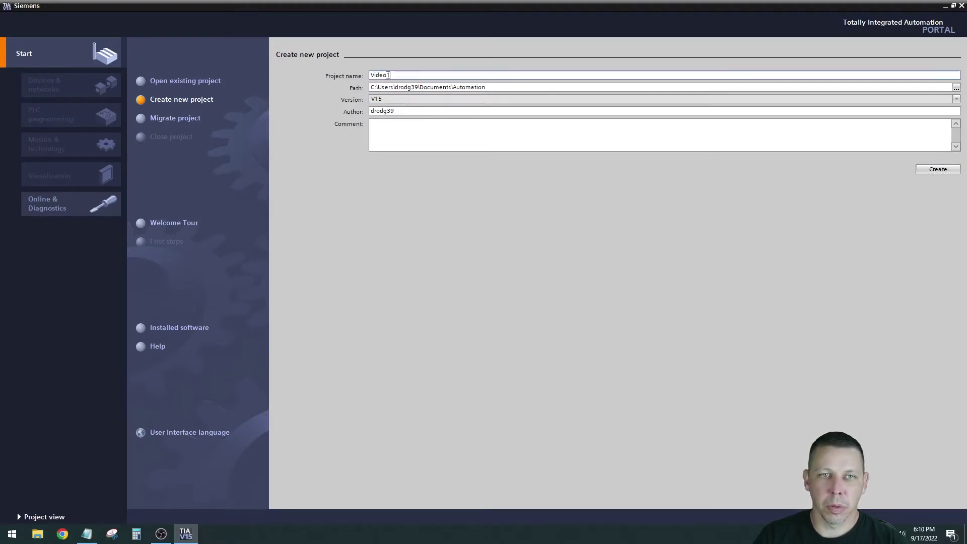
pyautogui.write('_1')
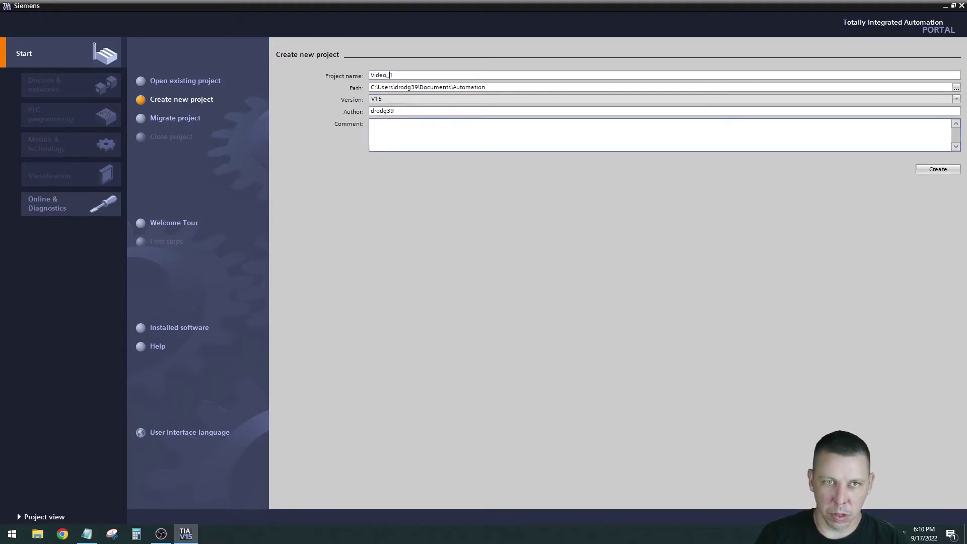
pyautogui.click(938, 170)
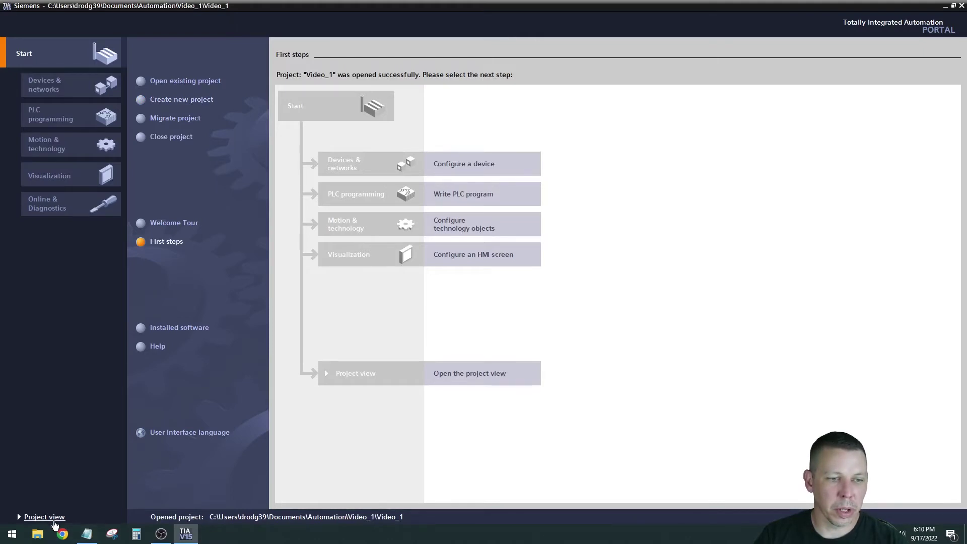
# - Switch the Video_1 project from Portal view into Project view
pyautogui.click(44, 516)
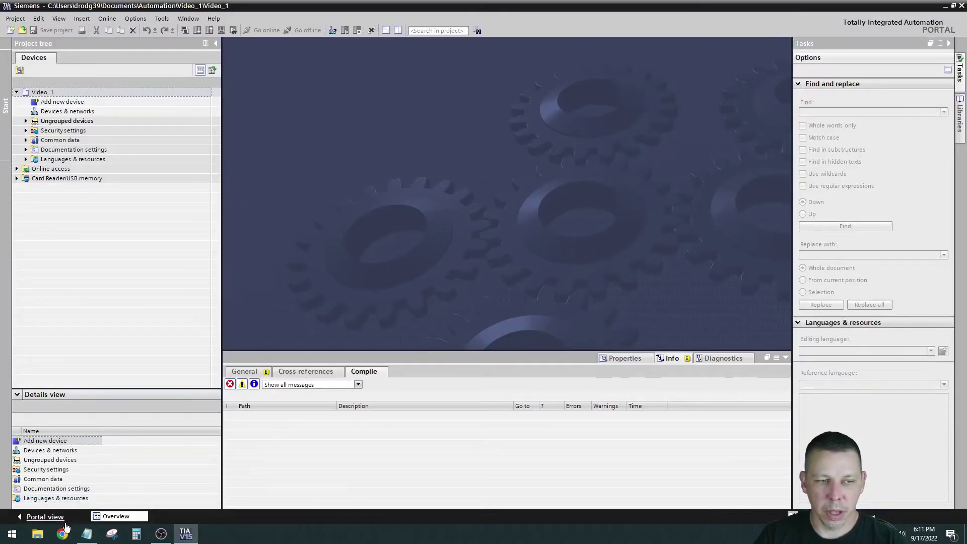
pyautogui.click(31, 517)
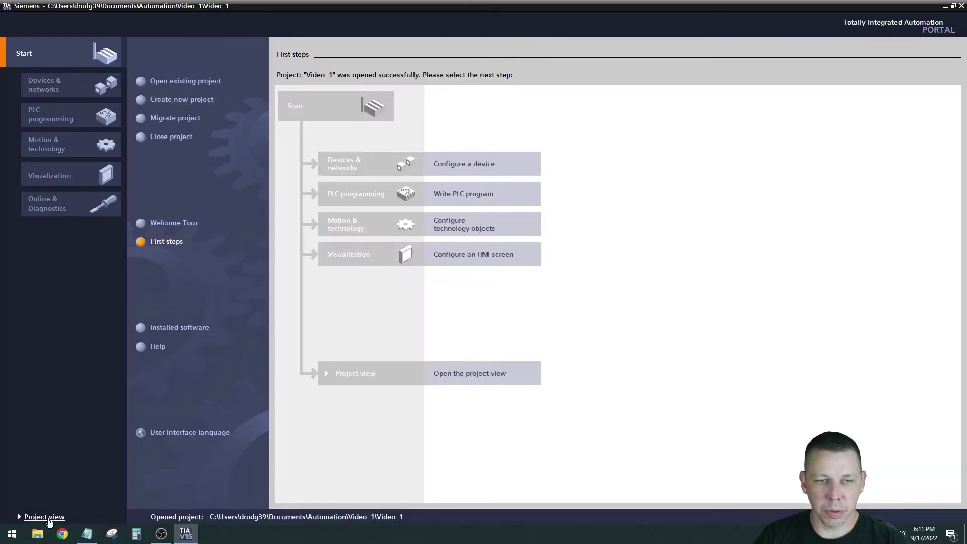
pyautogui.click(49, 517)
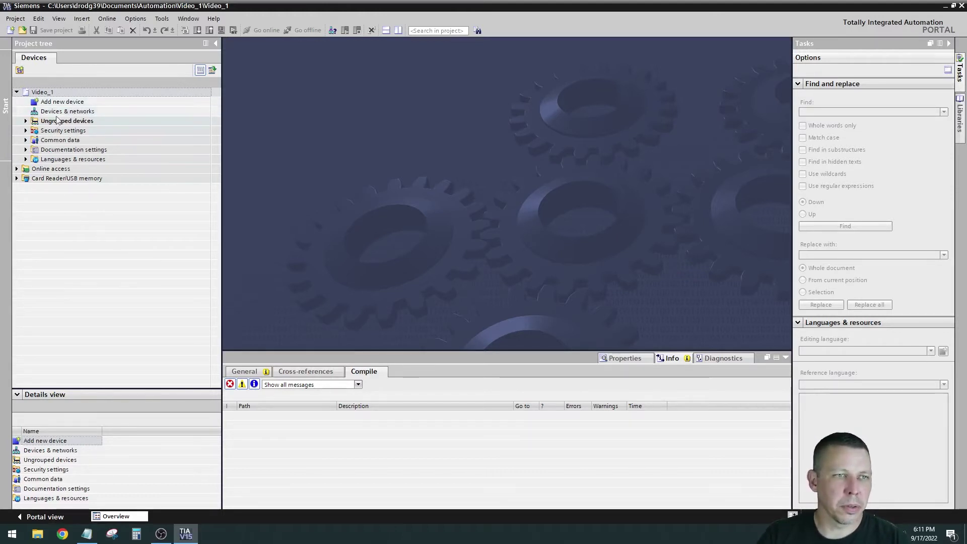
# - In Add new device, expand SIMATIC S7-1200 > CPU > CPU 1212C AC/DC/Rly to list its article numbers
pyautogui.click(70, 102)
pyautogui.doubleClick(70, 103)
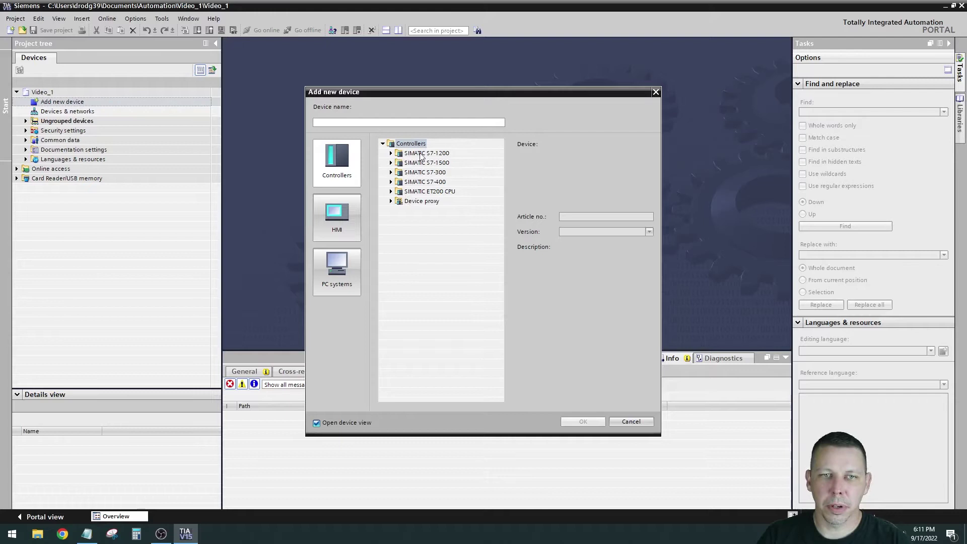
pyautogui.click(391, 153)
pyautogui.click(399, 162)
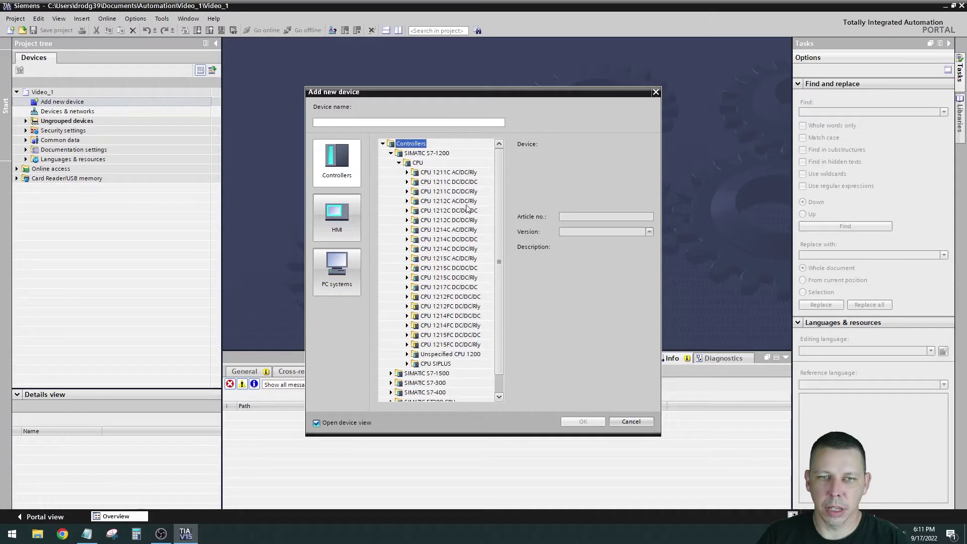
pyautogui.click(407, 201)
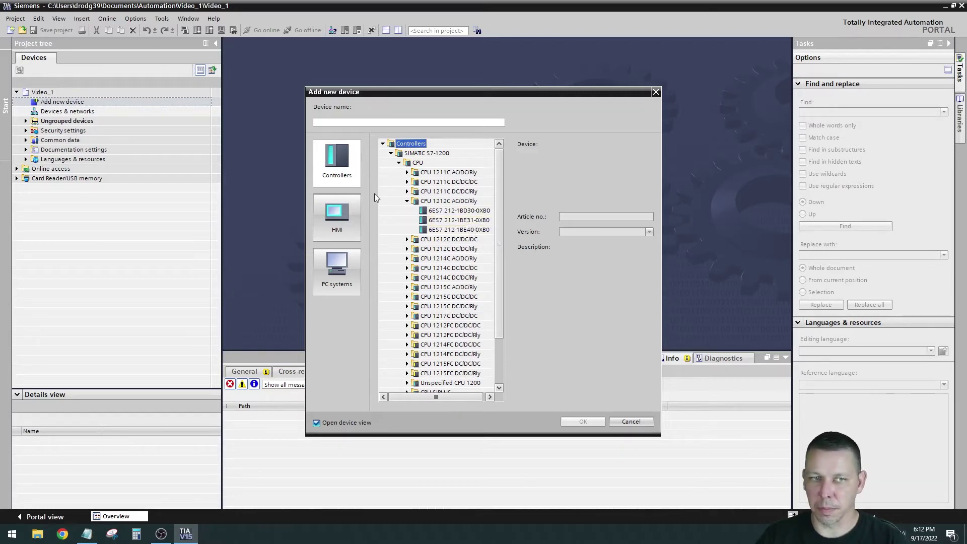
# - Add CPU 1212C AC/DC/Rly 6ES7 212-1BE31-0XB0 (V3.0) to the project as PLC_1
pyautogui.click(470, 221)
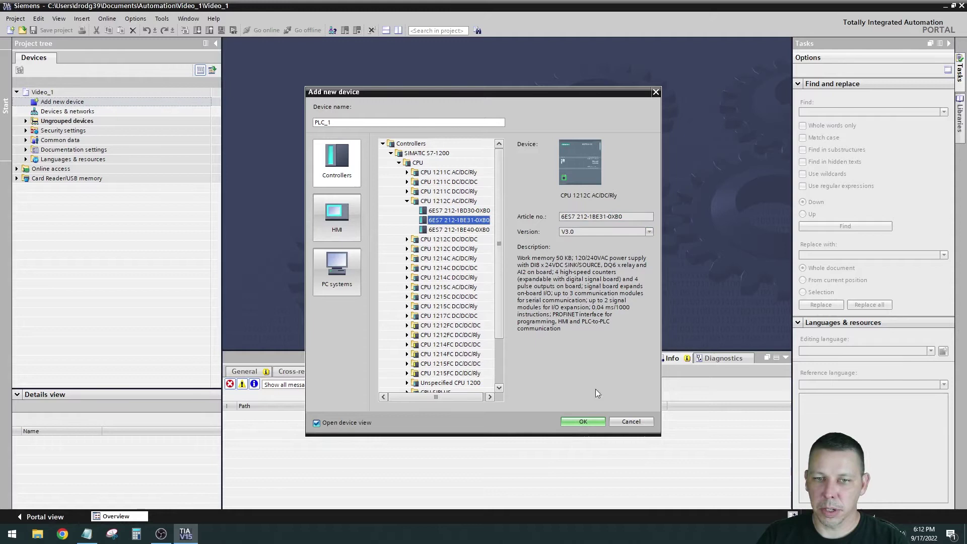
pyautogui.click(582, 422)
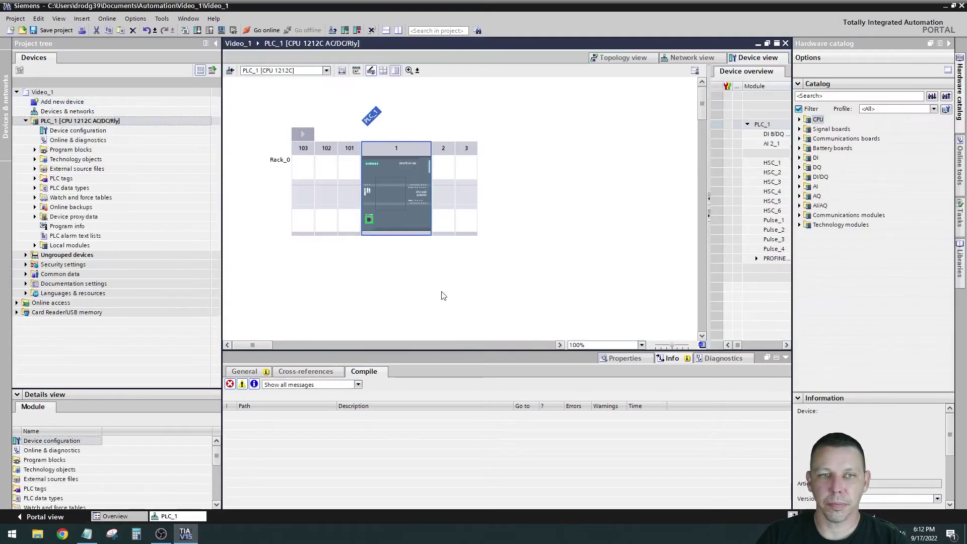
pyautogui.click(475, 184)
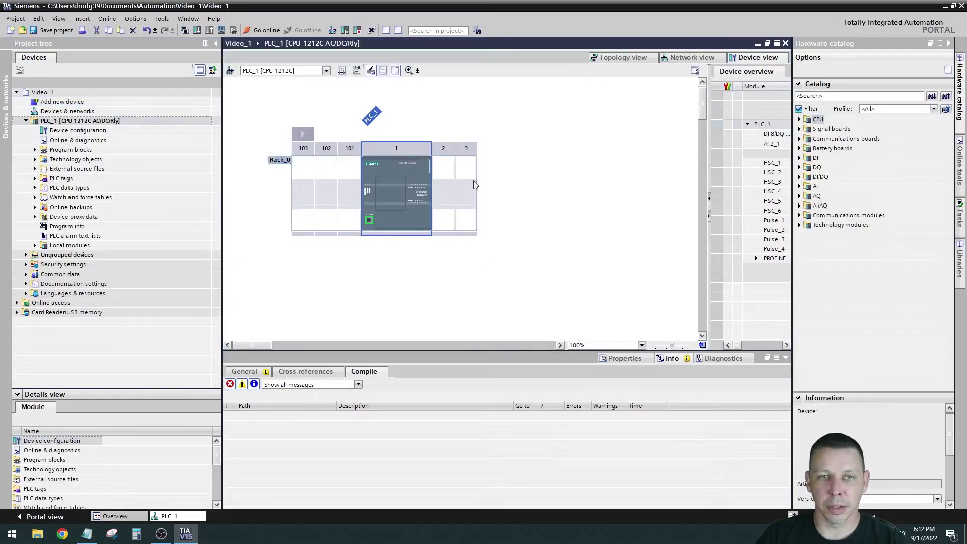
pyautogui.click(311, 252)
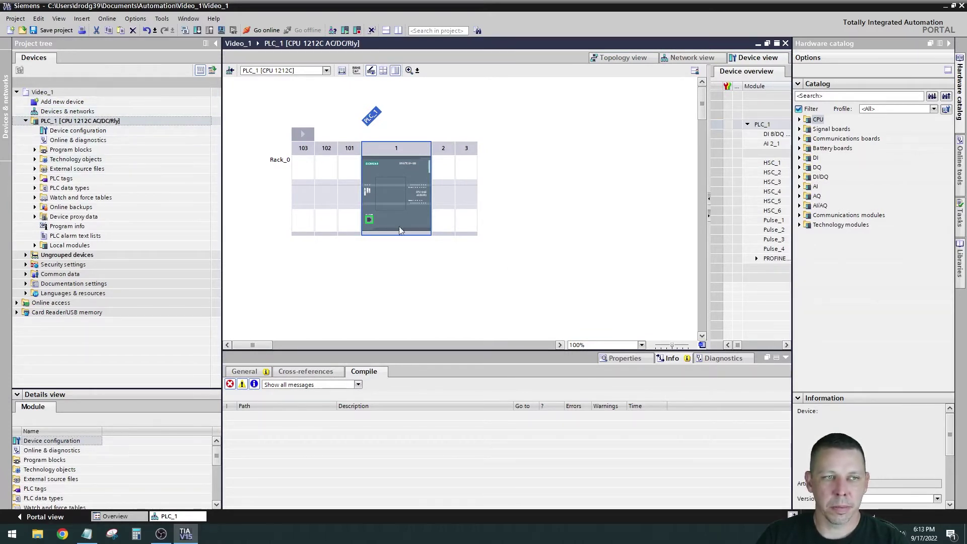
pyautogui.doubleClick(48, 112)
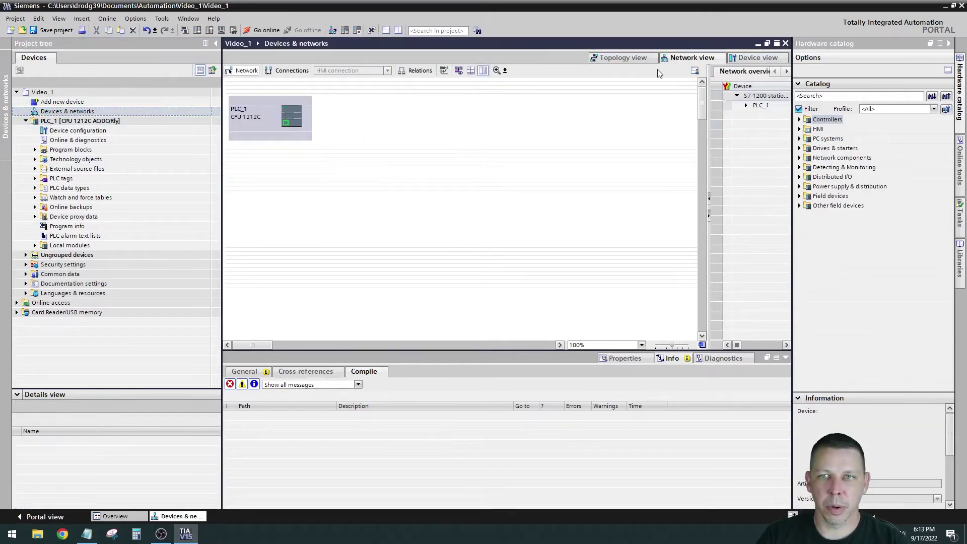
pyautogui.click(624, 57)
pyautogui.click(684, 58)
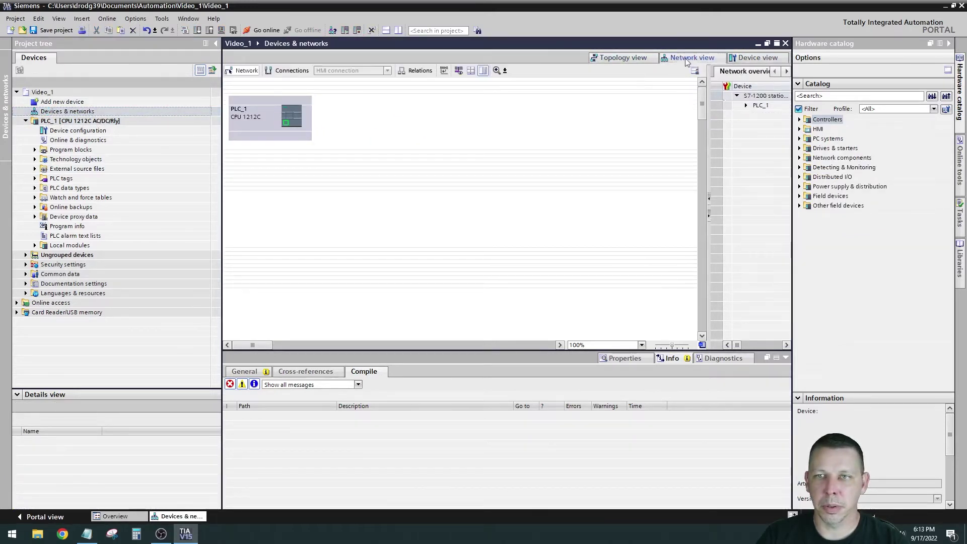
pyautogui.click(758, 57)
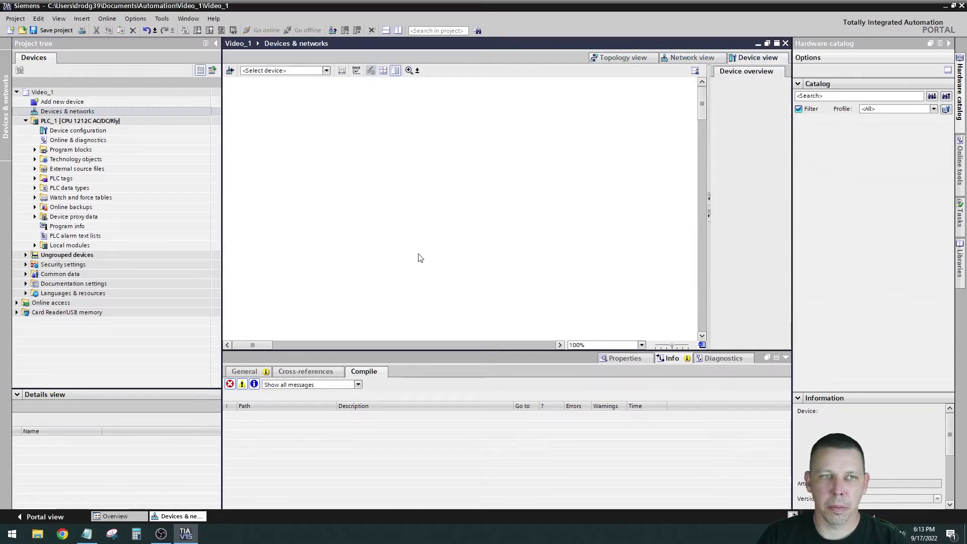
pyautogui.click(326, 71)
pyautogui.click(304, 86)
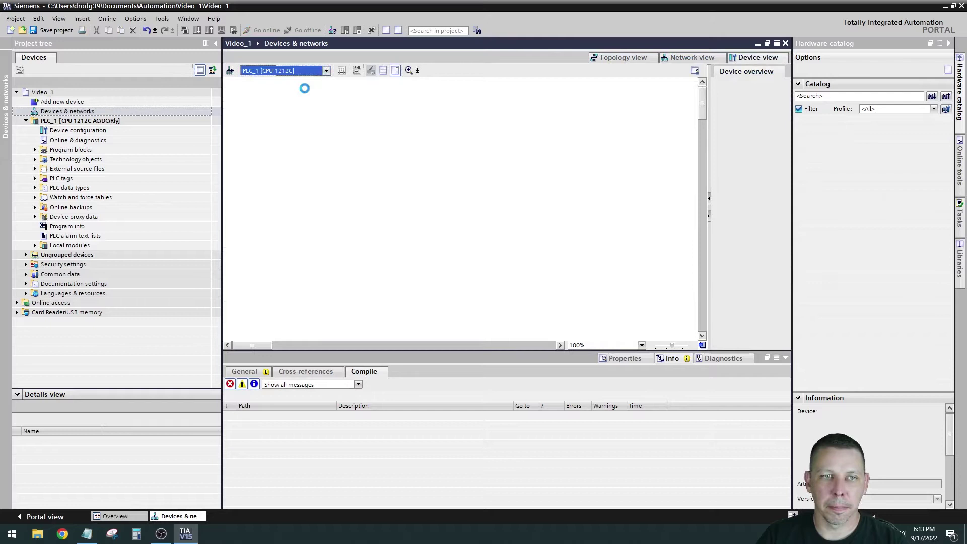
pyautogui.click(367, 176)
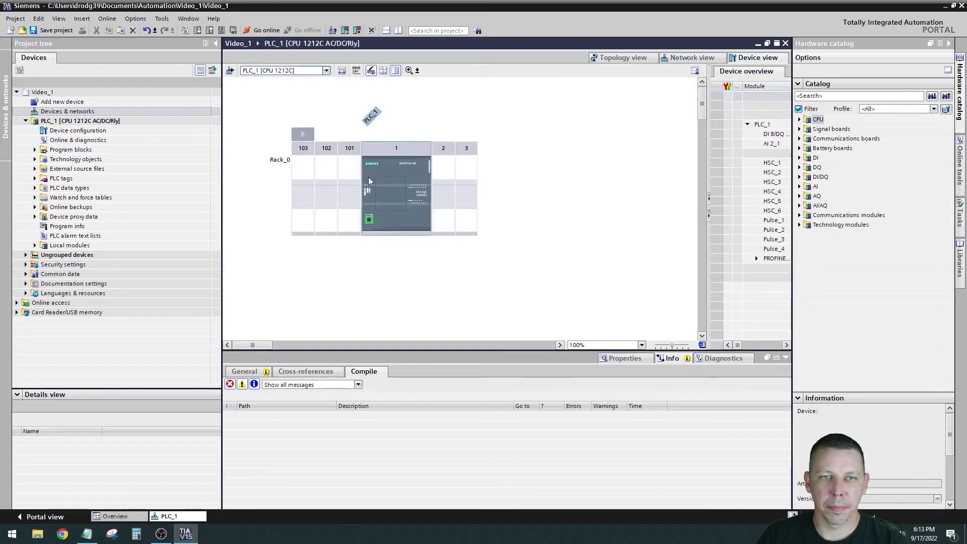
pyautogui.click(391, 191)
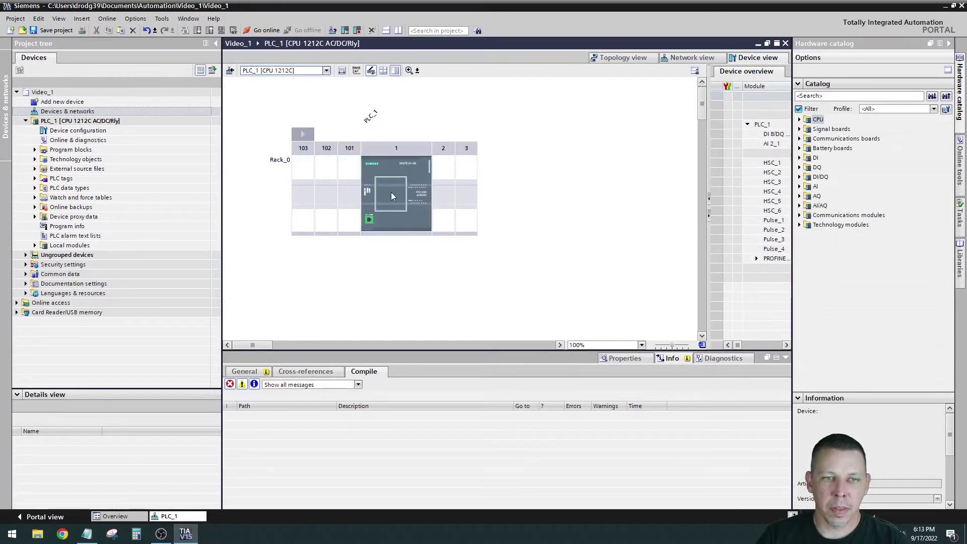
# - Select the PLC_1 CPU module in slot 1 in Device view, then clear the selection
pyautogui.click(419, 169)
pyautogui.click(394, 190)
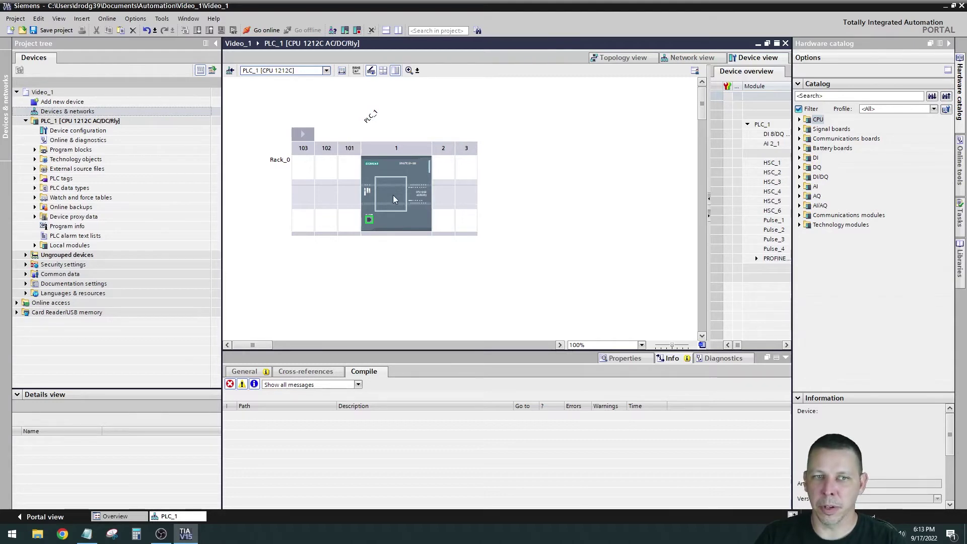
pyautogui.click(380, 158)
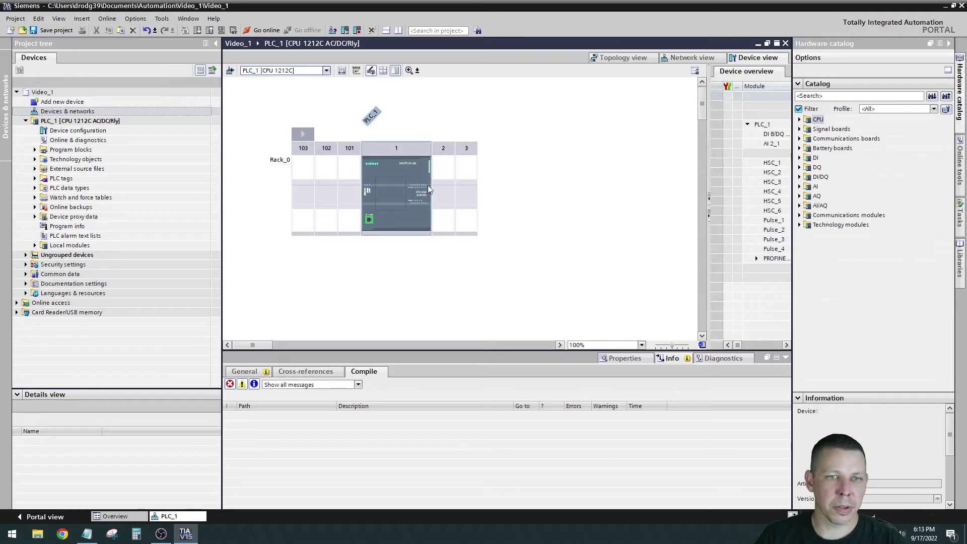
pyautogui.click(349, 191)
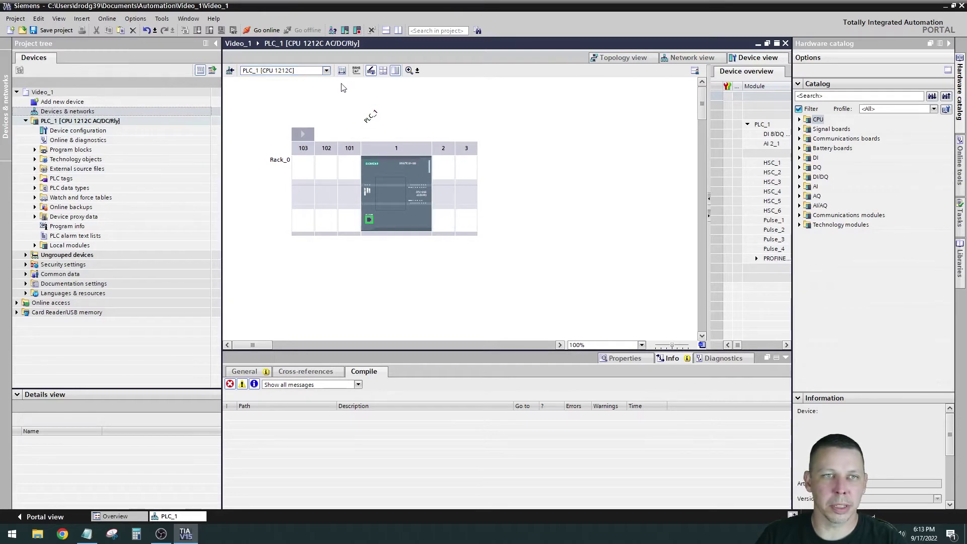
# - In Go online, set the PG/PC interface type to PN/IE using the Realtek PCIe GbE adapter
pyautogui.click(266, 31)
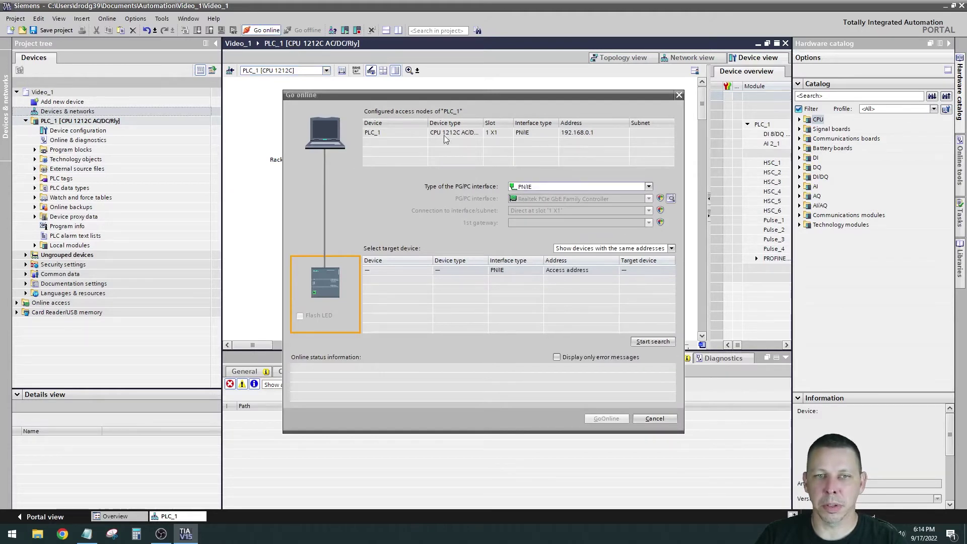
pyautogui.click(648, 187)
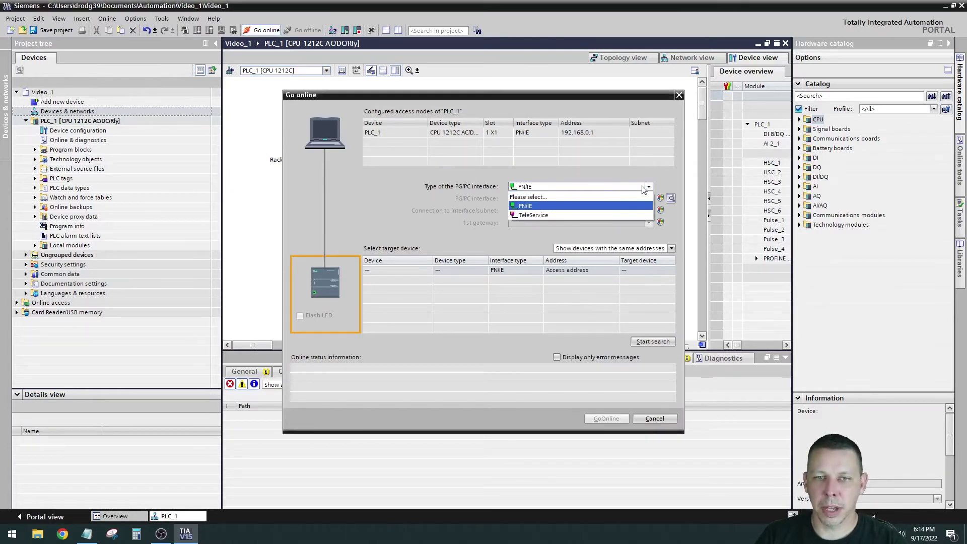
pyautogui.click(522, 206)
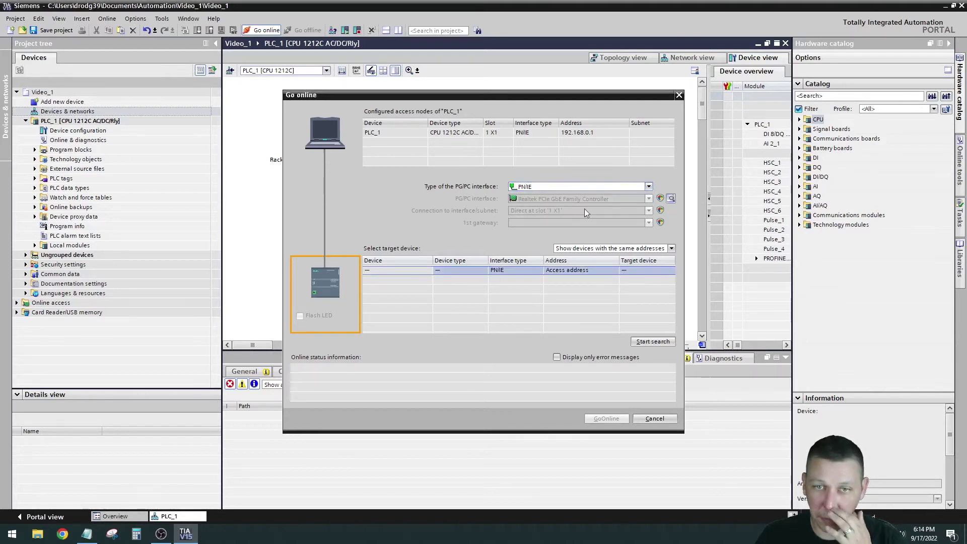
pyautogui.click(649, 200)
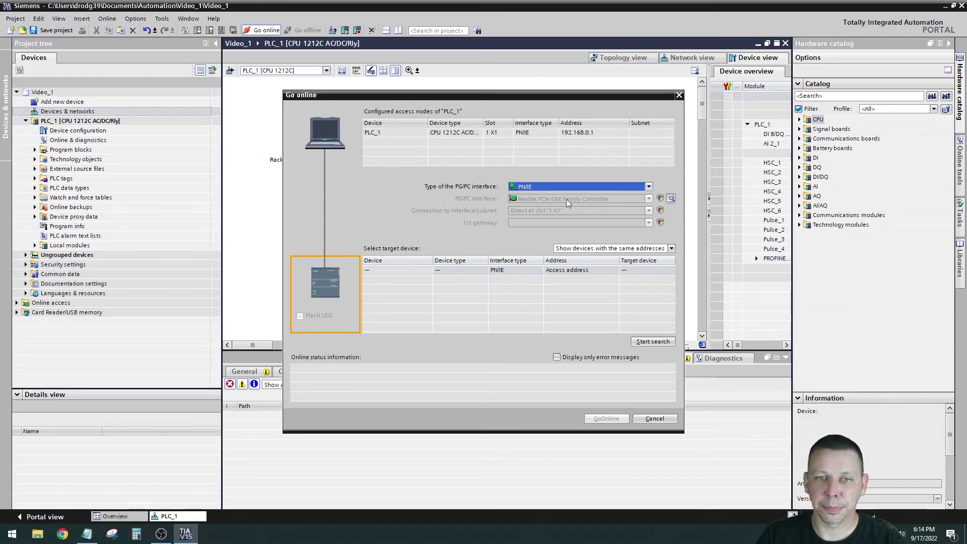
# - Search the network and pick plc_1 (S7-1200, 192.168.0.1) as the target device
pyautogui.click(651, 340)
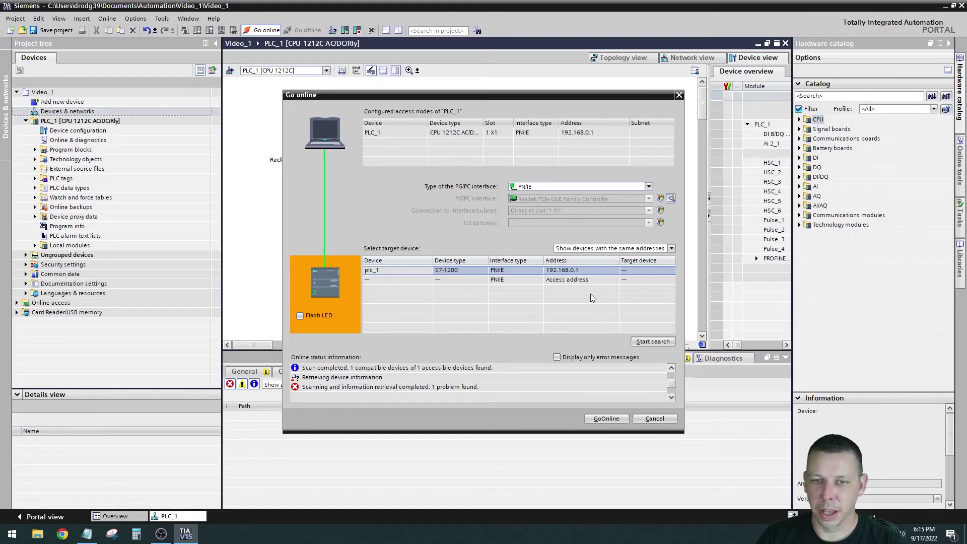
pyautogui.click(476, 269)
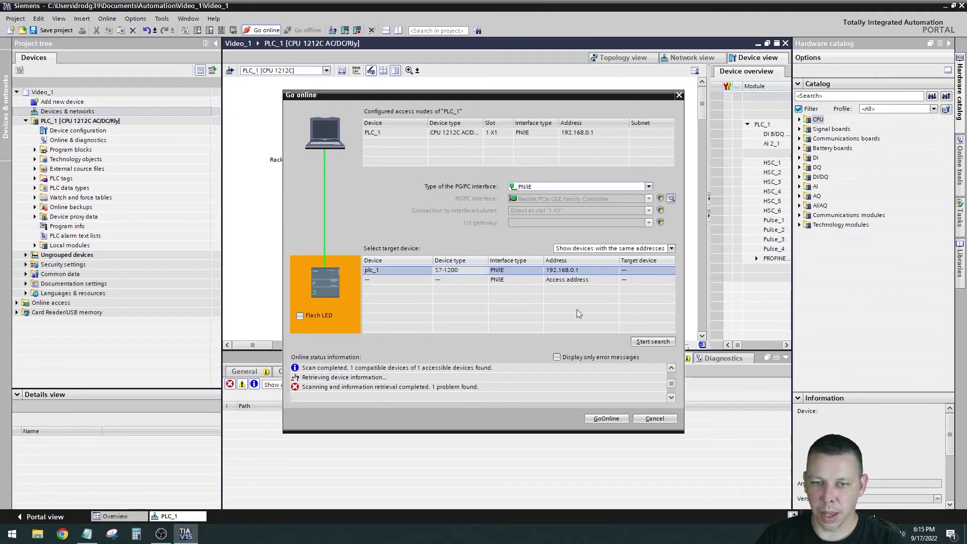
# - Go online with PLC_1, allowing the PC adapter to get the extra address 192.168.0.241
pyautogui.click(607, 417)
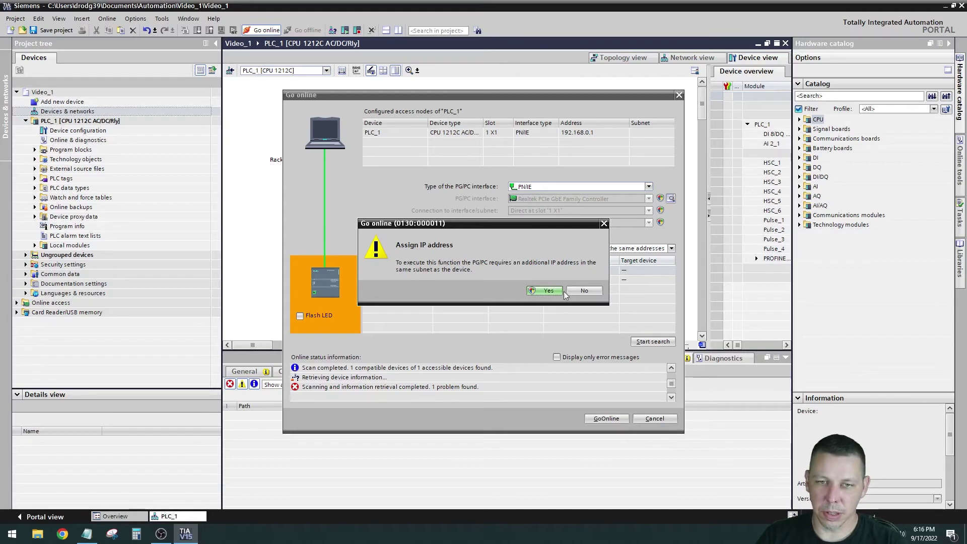
pyautogui.click(549, 290)
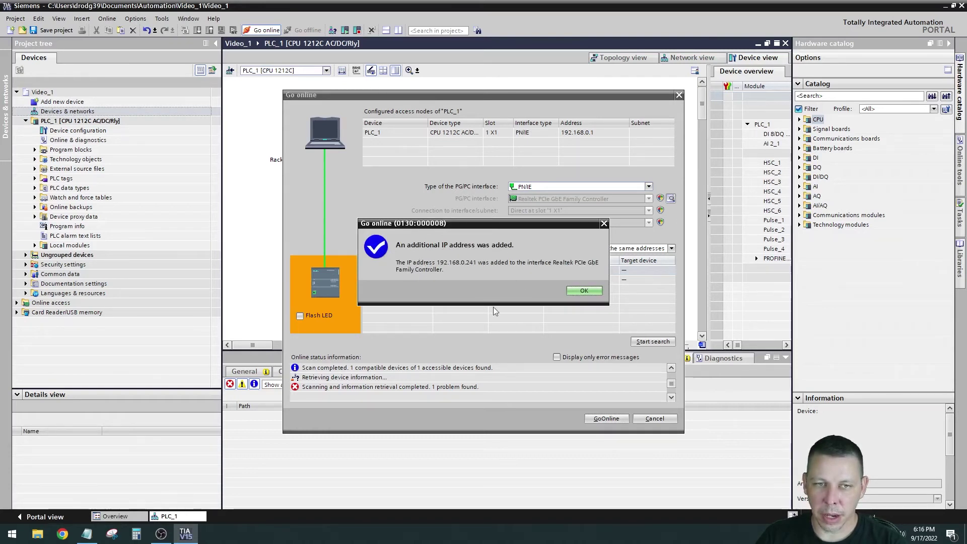
pyautogui.click(584, 291)
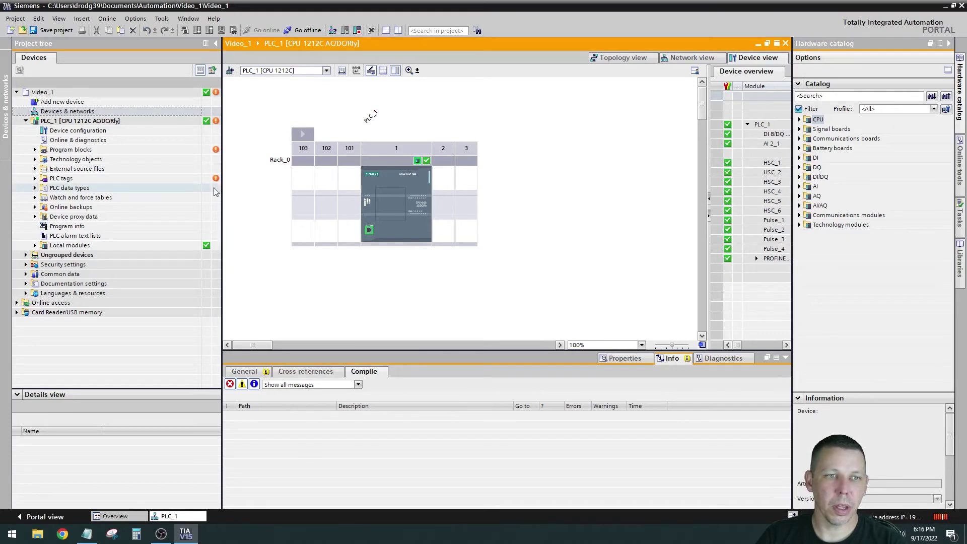
# - Compile PLC_1 with Software (rebuild all), finishing with 0 errors and 0 warnings
pyautogui.moveTo(219, 179)
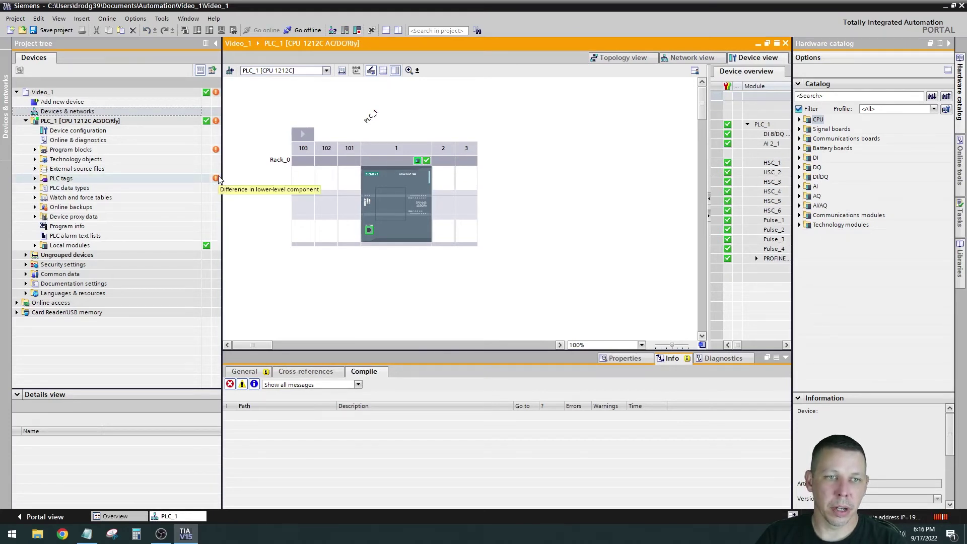
pyautogui.moveTo(218, 150)
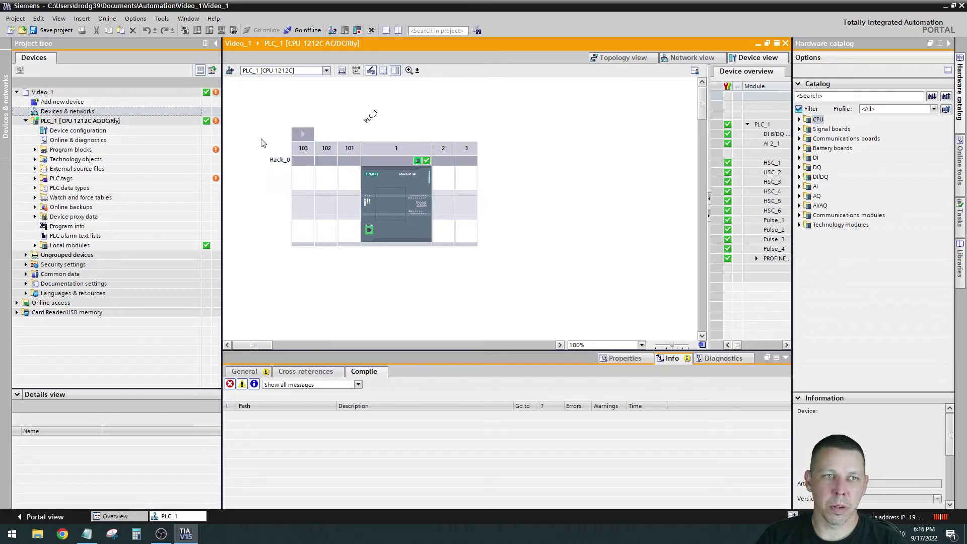
pyautogui.click(111, 123)
pyautogui.rightClick(111, 123)
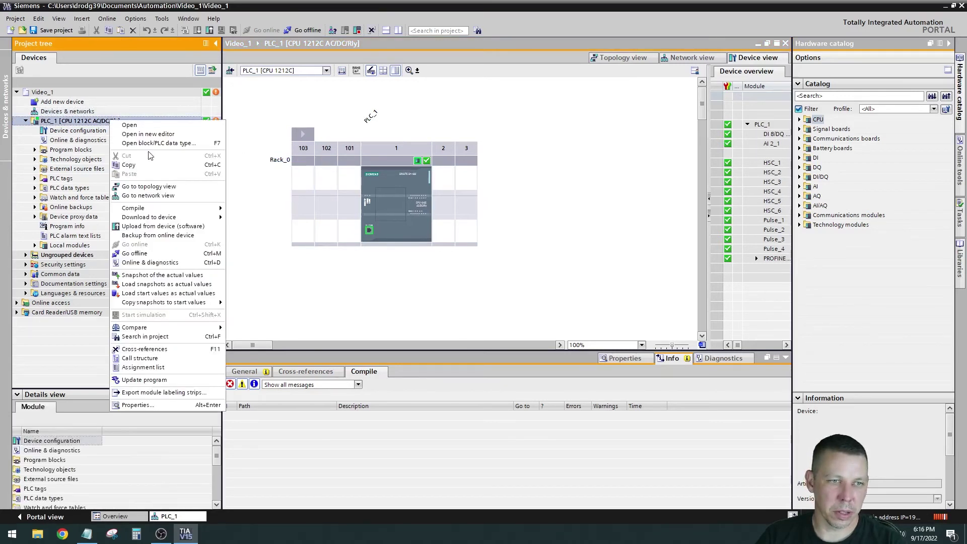
pyautogui.moveTo(154, 210)
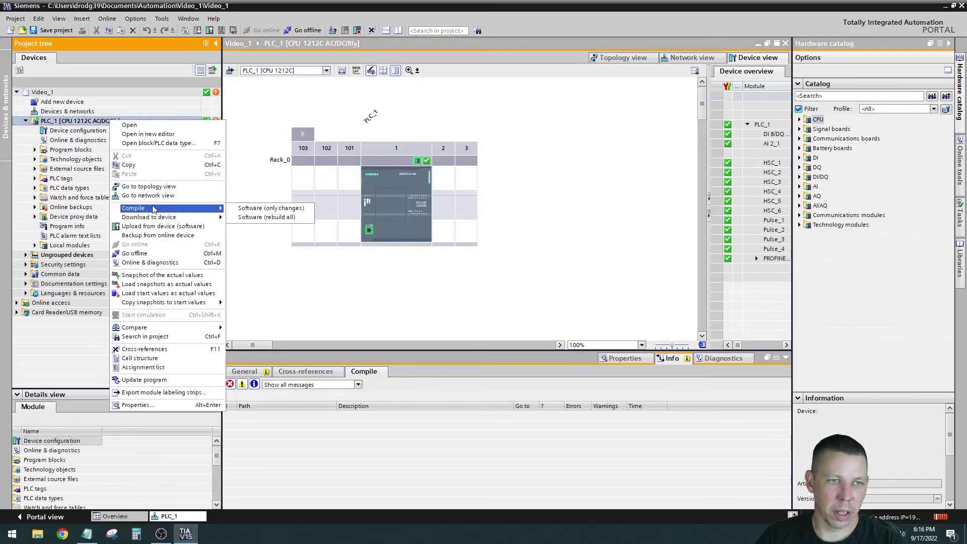
pyautogui.click(262, 217)
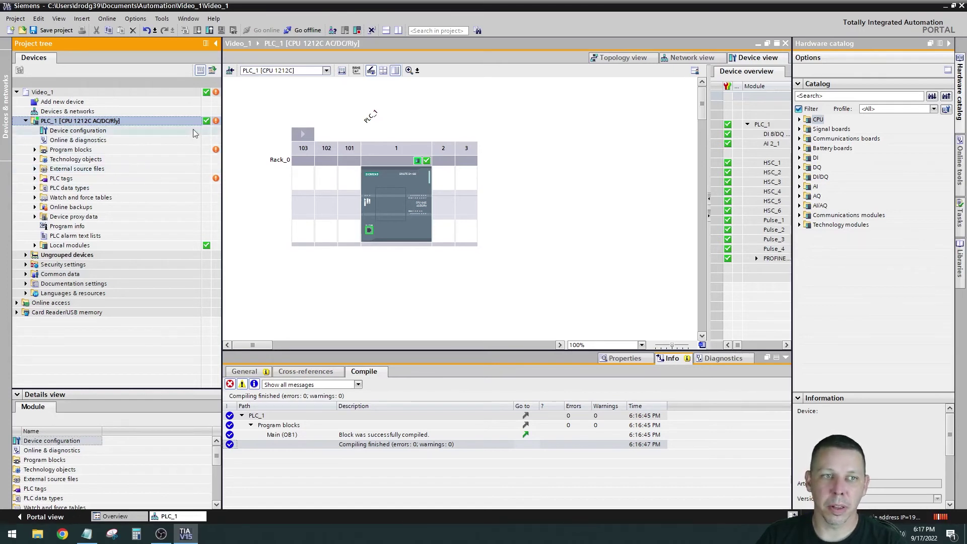
# - Download all software to PLC_1 with Stop modules set to Stop all, then load it
pyautogui.rightClick(142, 123)
pyautogui.moveTo(216, 212)
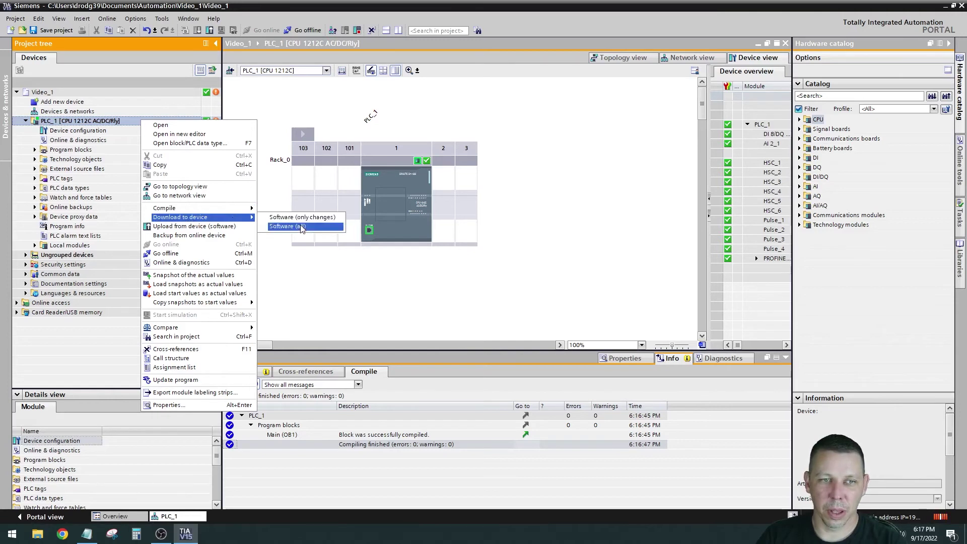
pyautogui.click(319, 218)
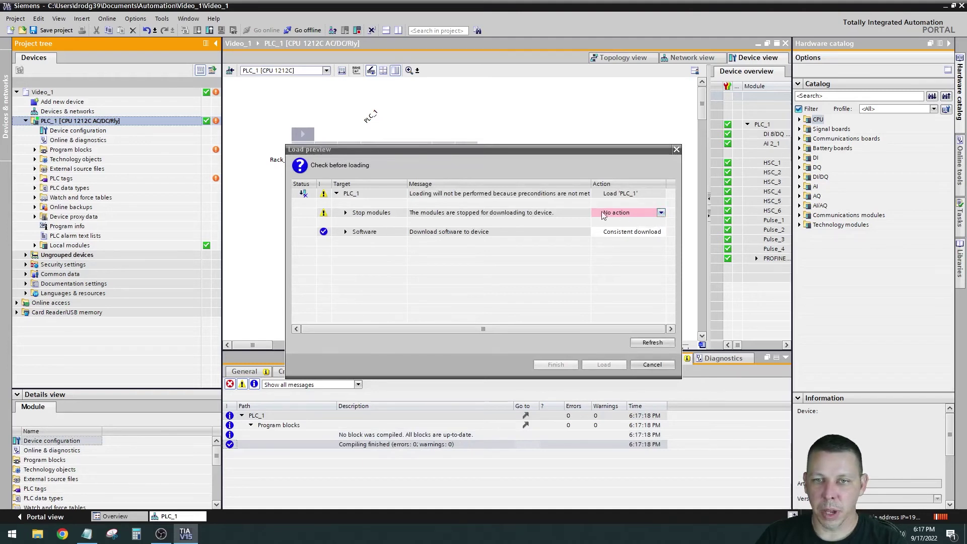
pyautogui.click(661, 213)
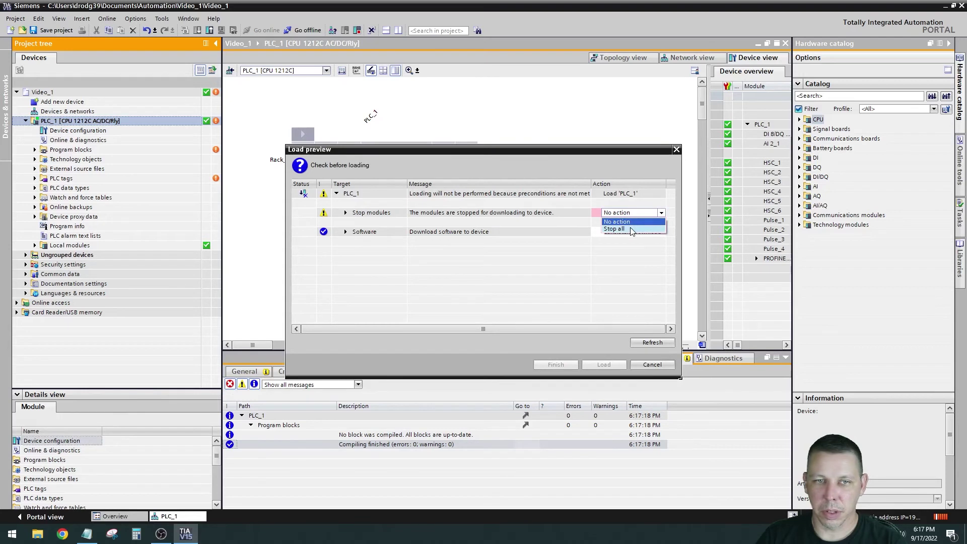
pyautogui.click(615, 229)
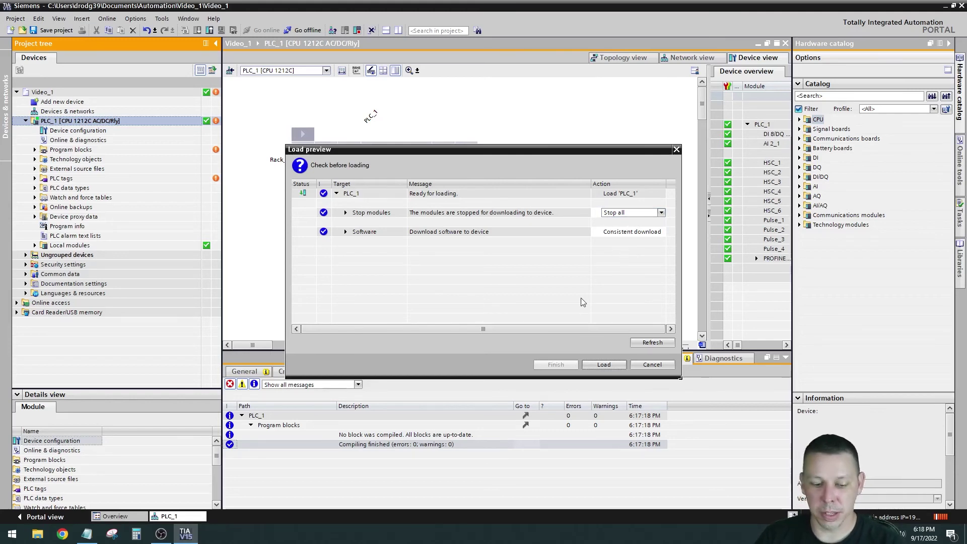
pyautogui.click(611, 365)
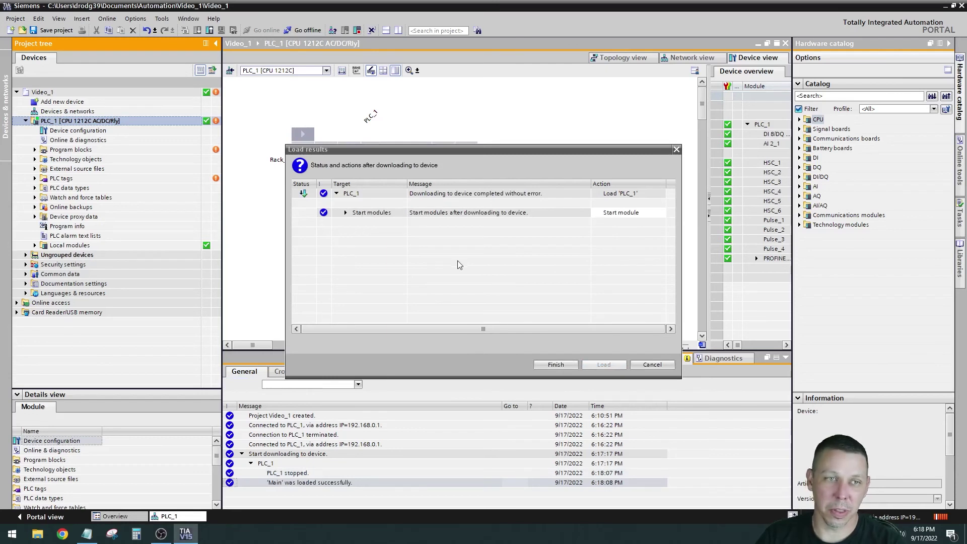
# - Finish the load to restart PLC_1 and confirm its status icons show green
pyautogui.click(557, 365)
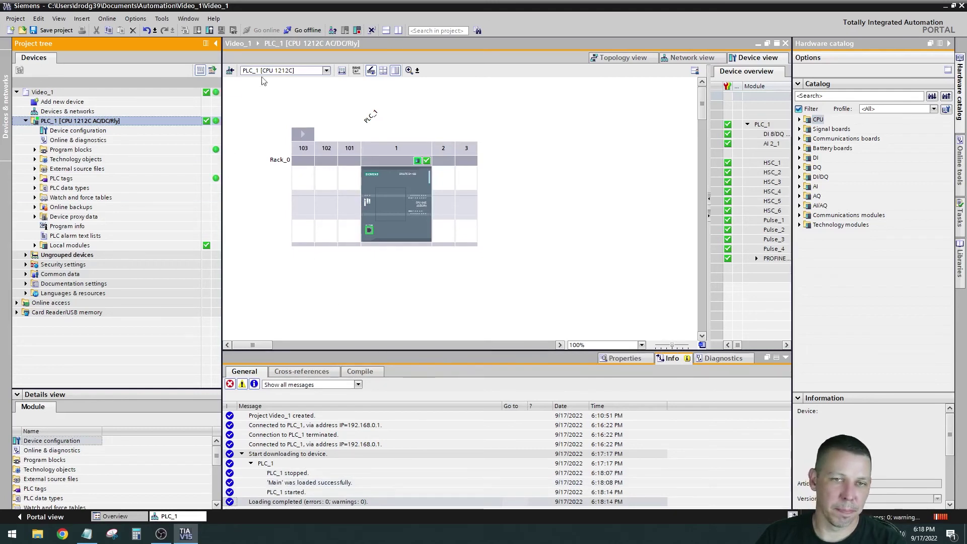
pyautogui.click(400, 168)
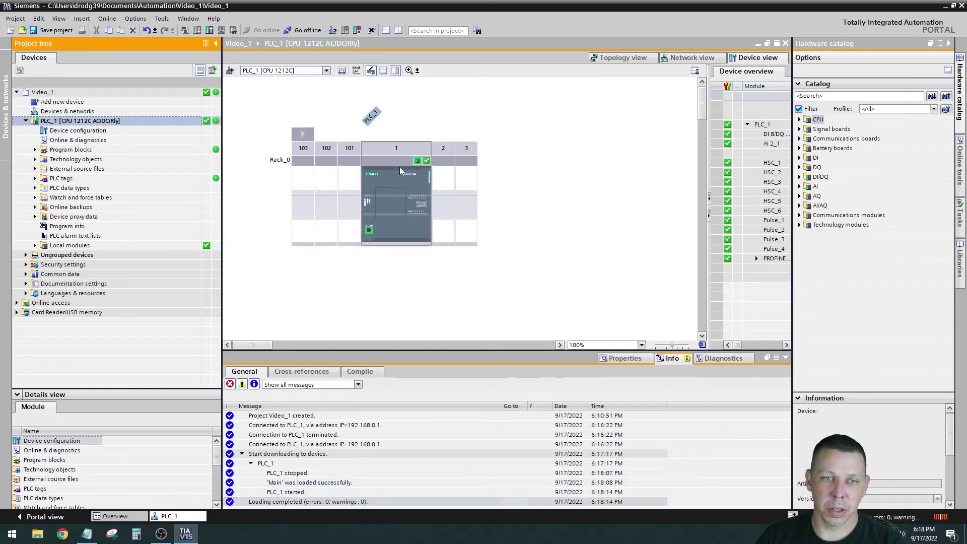
pyautogui.click(124, 123)
pyautogui.rightClick(124, 123)
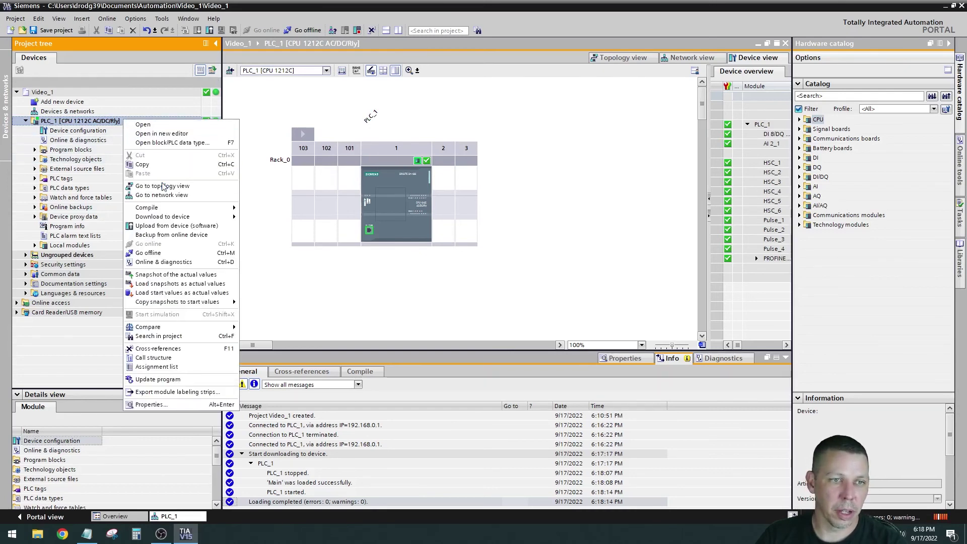
pyautogui.moveTo(174, 216)
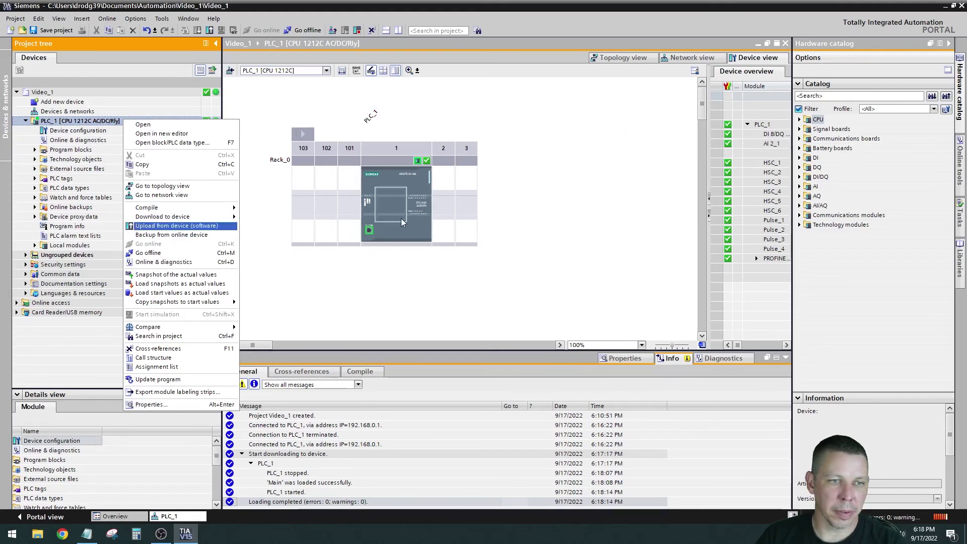
pyautogui.click(300, 290)
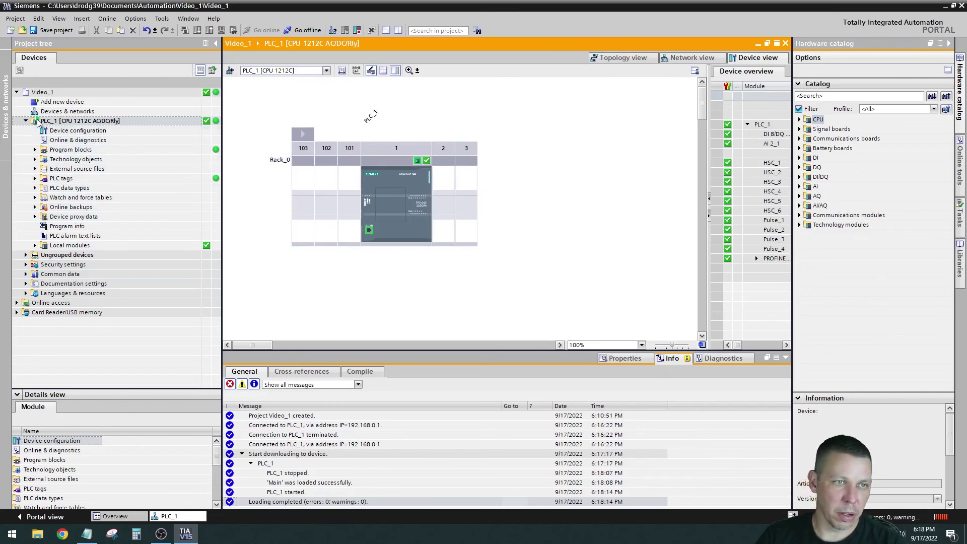
# - Select PLC_1, expand Program blocks to reveal Main [OB1], then disconnect PLC_1 from online mode
pyautogui.click(37, 153)
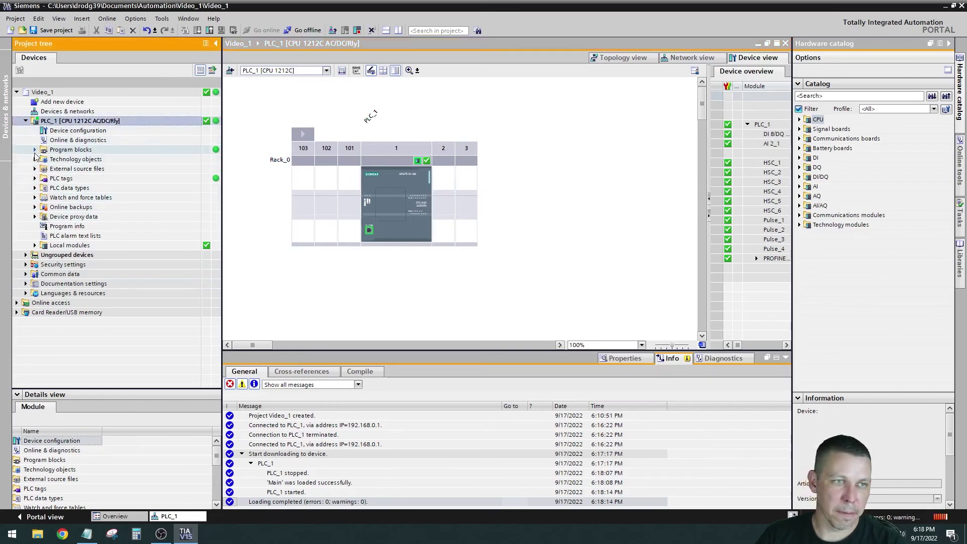
pyautogui.click(35, 150)
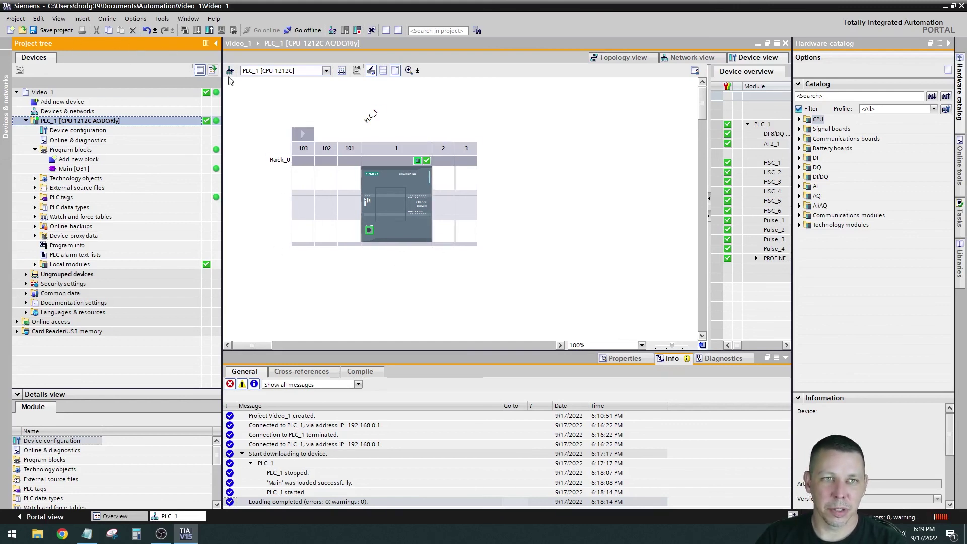
pyautogui.click(305, 30)
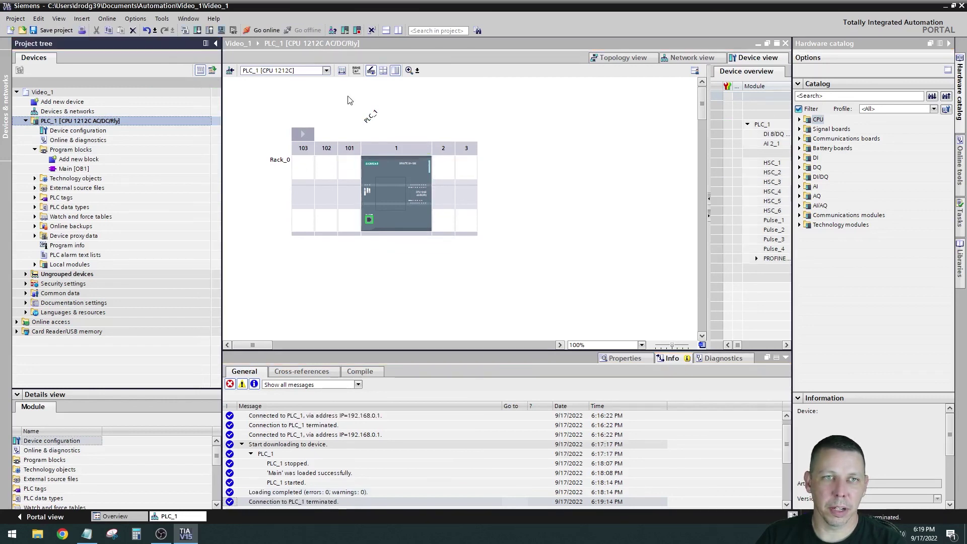